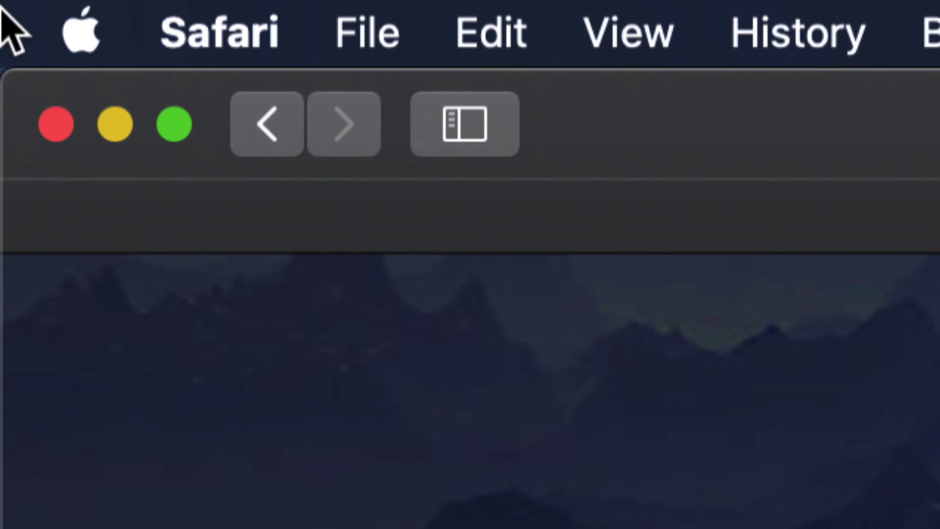
# Open System Preferences from the Apple menu to reach the pending Software Update
pyautogui.click(79, 32)
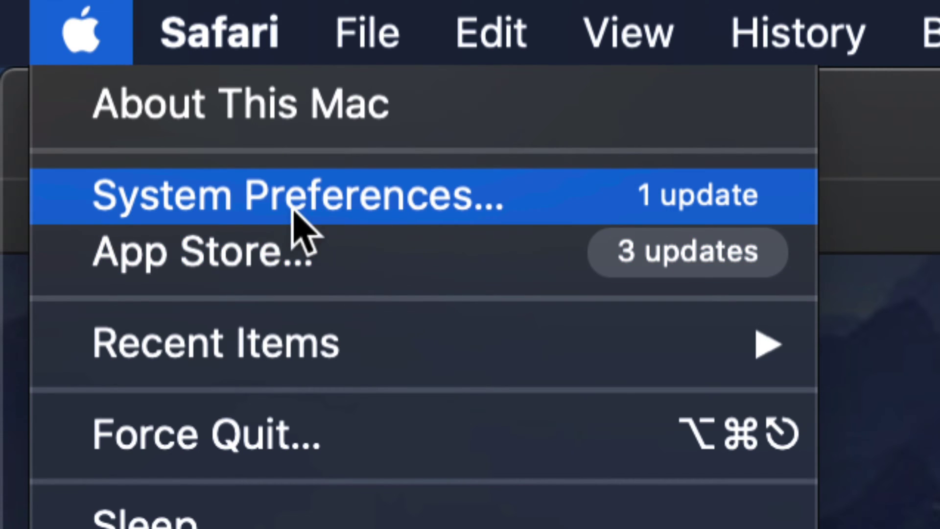
pyautogui.click(316, 208)
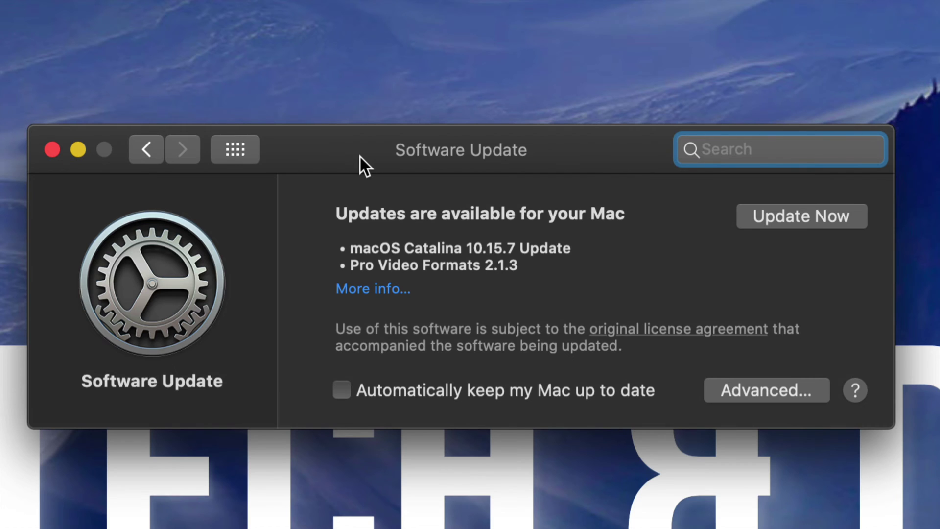
# Show details of the Catalina 10.15.7 and Pro Video Formats 2.1.3 updates
pyautogui.click(365, 290)
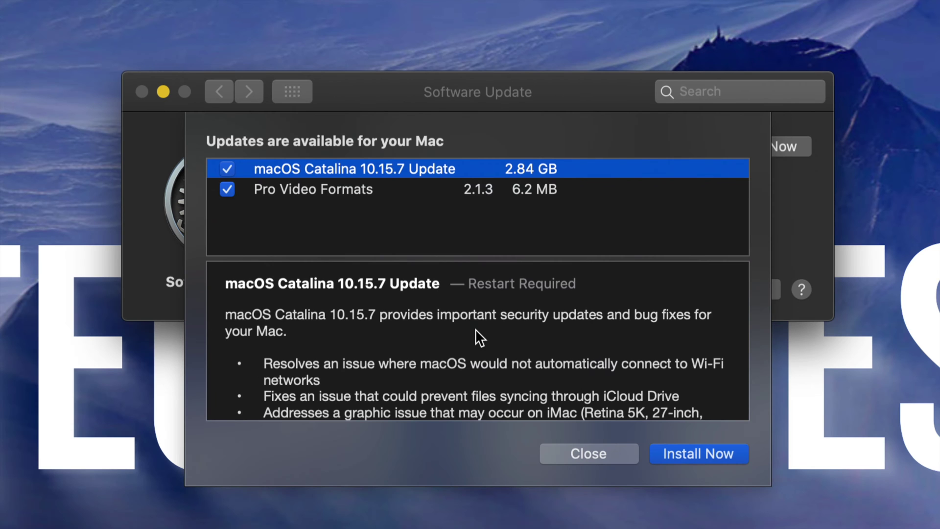
pyautogui.scroll(-2, 477, 335)
pyautogui.scroll(-2, 478, 331)
pyautogui.scroll(-2, 476, 330)
pyautogui.scroll(1, 475, 329)
pyautogui.scroll(1, 476, 330)
pyautogui.scroll(2, 474, 328)
# Install the Catalina and Pro Video updates, then move the Software Update window upper right
pyautogui.click(698, 455)
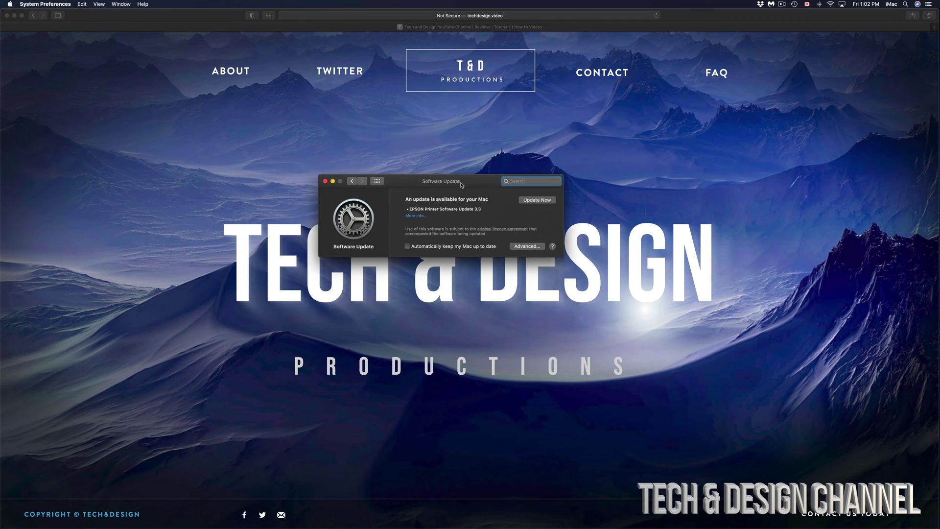
pyautogui.moveTo(455, 185); pyautogui.dragTo(795, 126)
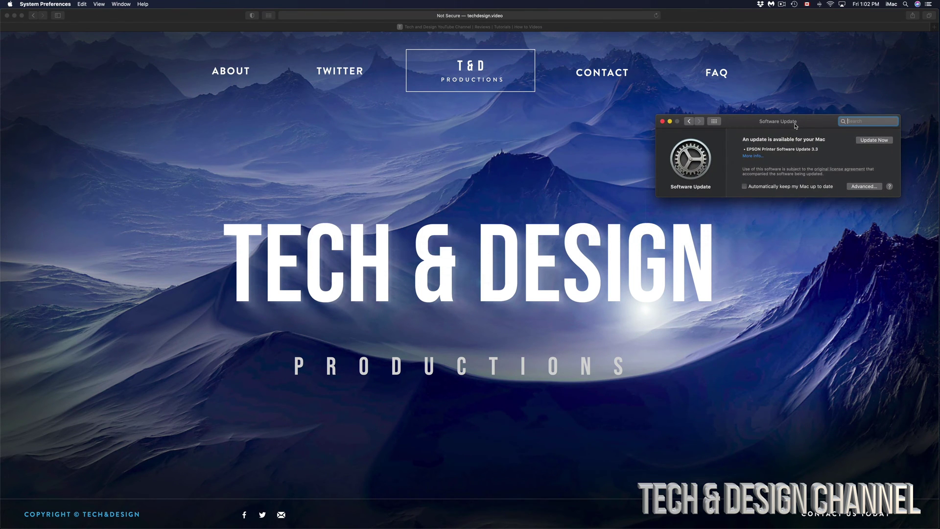